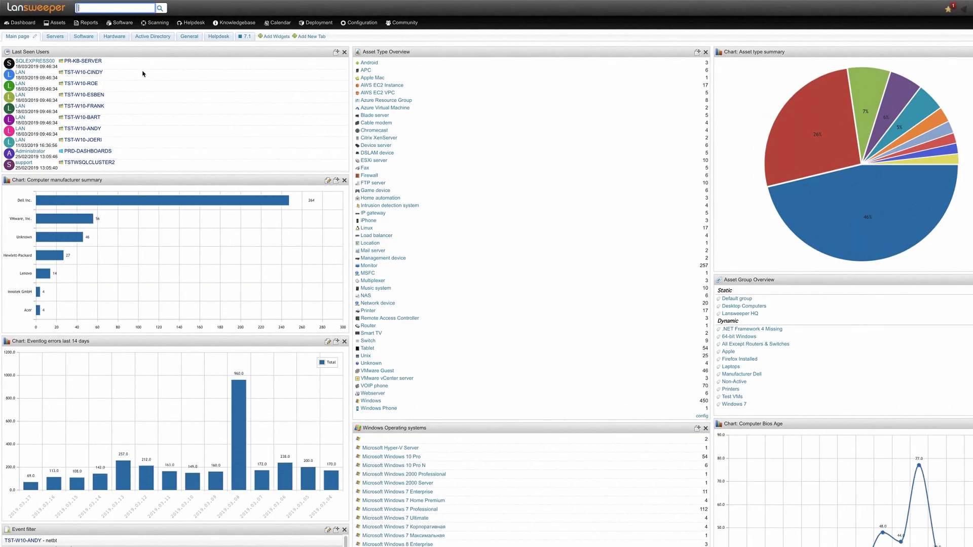
Open the Assets overview with asset counts by type, group and IP location.
click(60, 22)
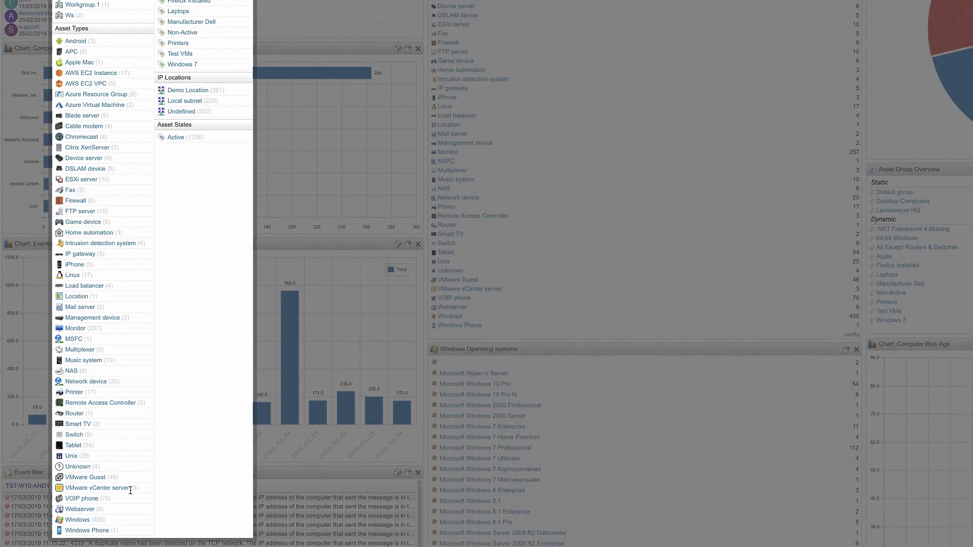
Open the TST-W10-ESBEN asset and list its installed software.
click(77, 520)
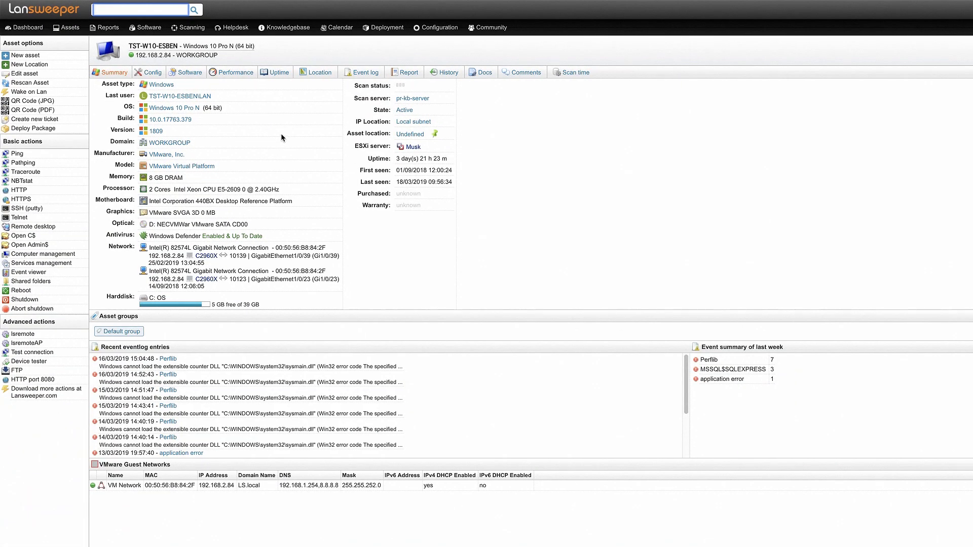
mouse_move(289, 107)
click(203, 85)
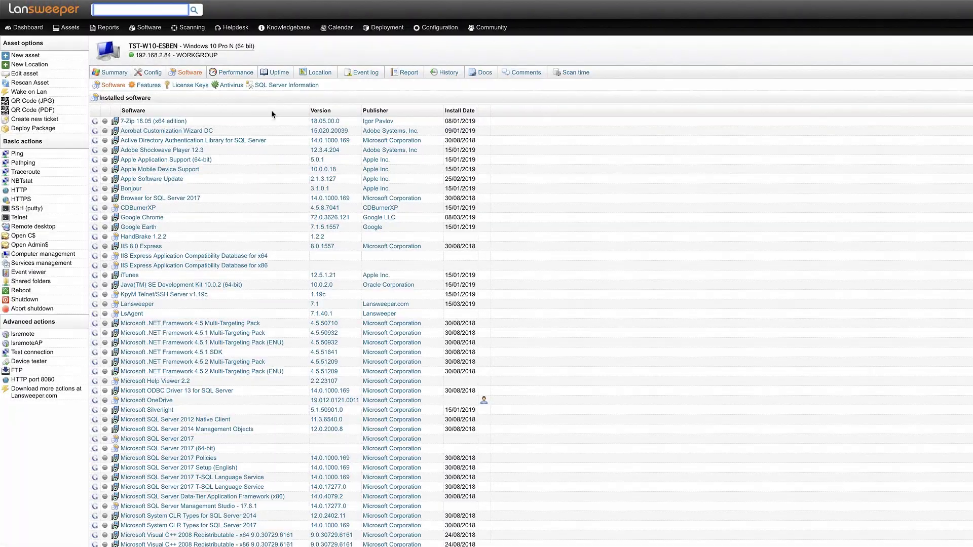
Review TST-W10-ESBEN's CPU usage, network traffic, monthly uptime calendar and event log.
mouse_move(330, 52)
click(244, 75)
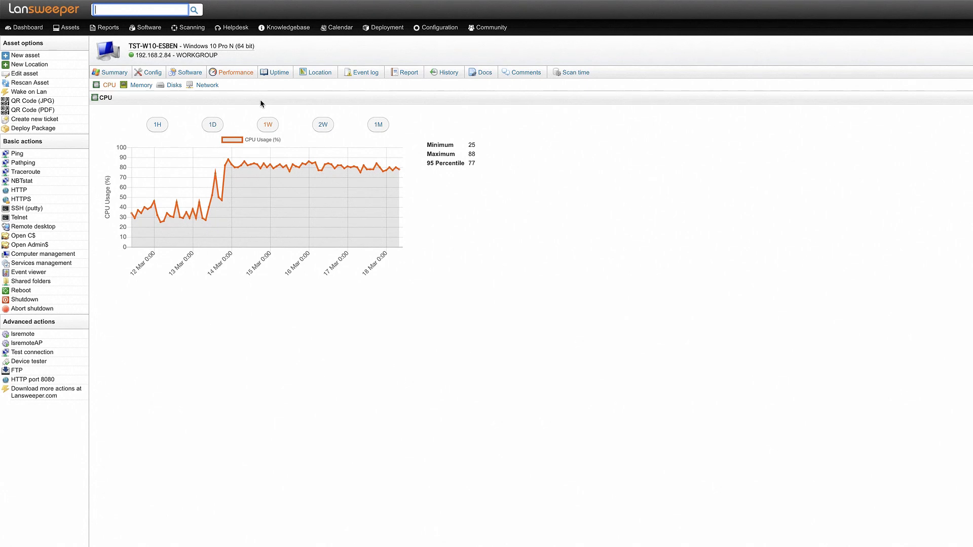
click(215, 89)
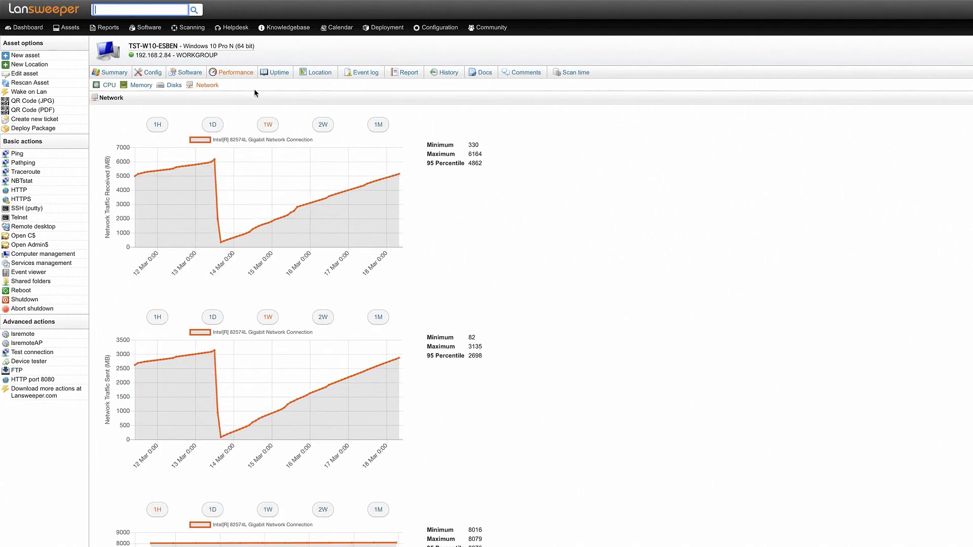
mouse_move(273, 78)
click(288, 97)
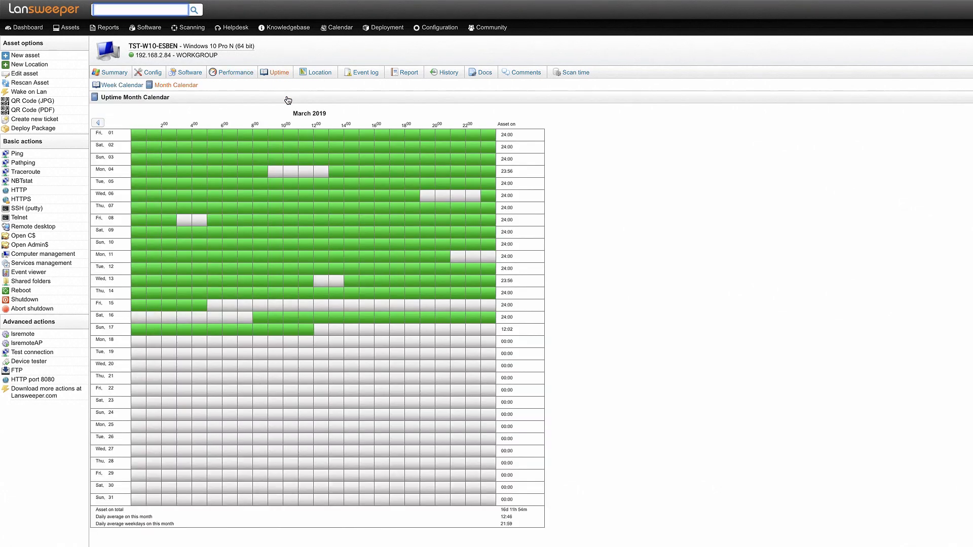
click(362, 77)
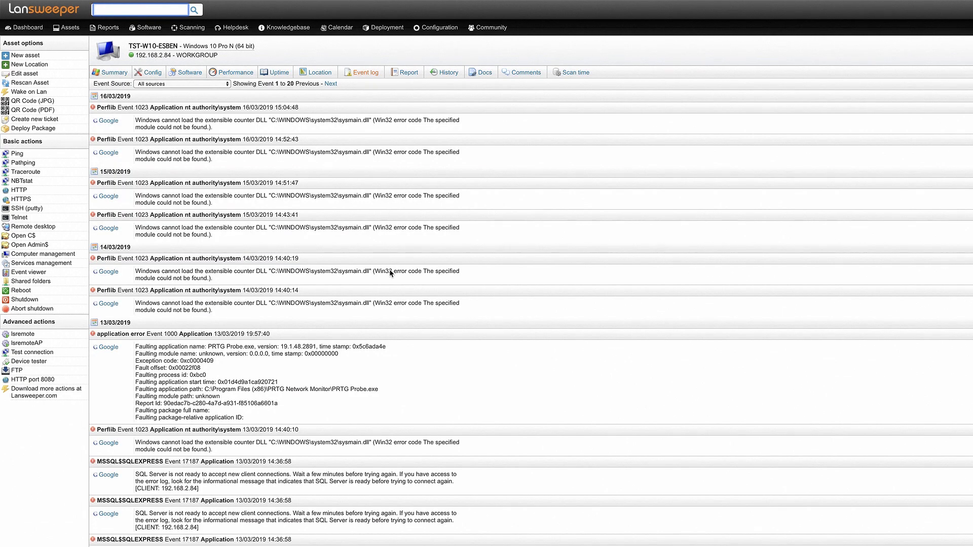
From the asset summary, follow the linked C2960X switch, then open the DC01 server.
click(123, 76)
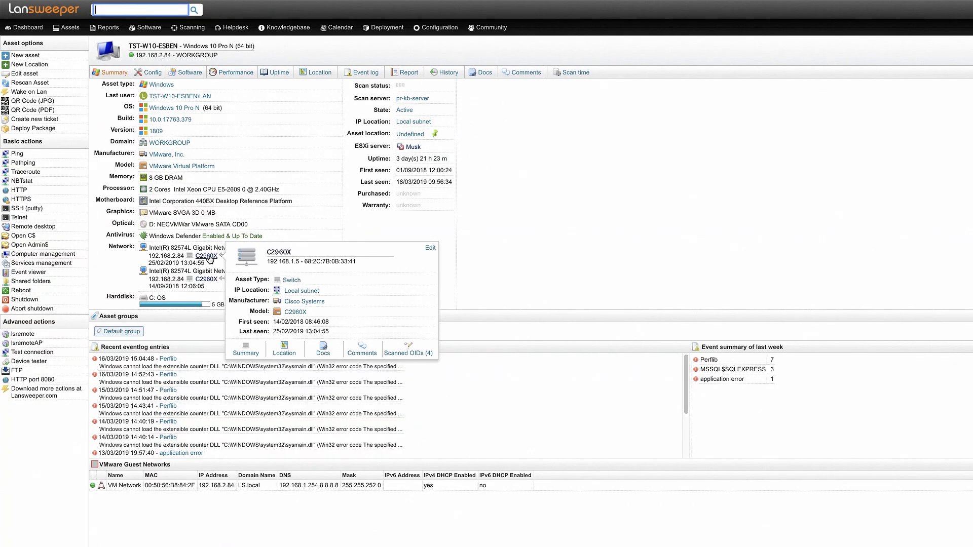
click(308, 197)
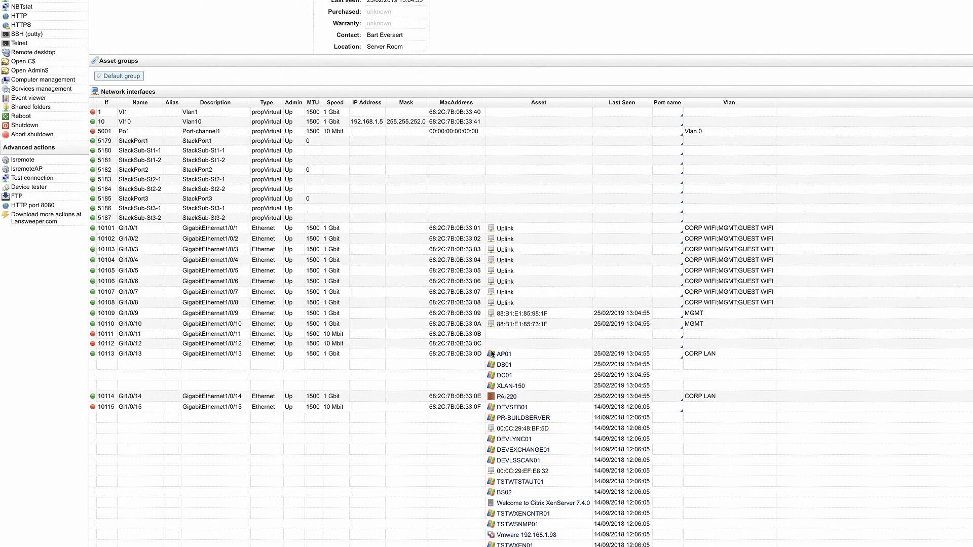
click(504, 376)
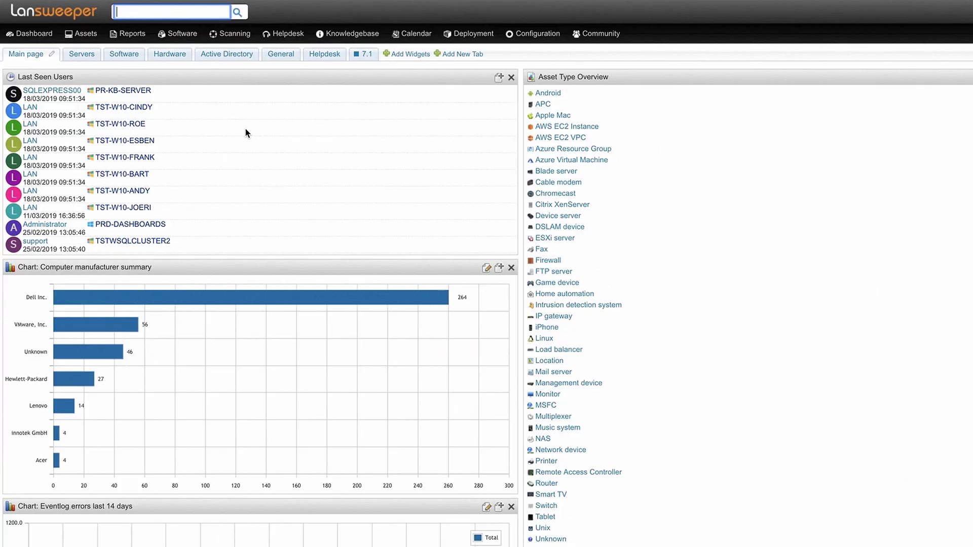
Open the Windows operating systems chart report, drill into Win 8 and open XLAN-7.
mouse_move(133, 35)
click(170, 131)
text(operating system)
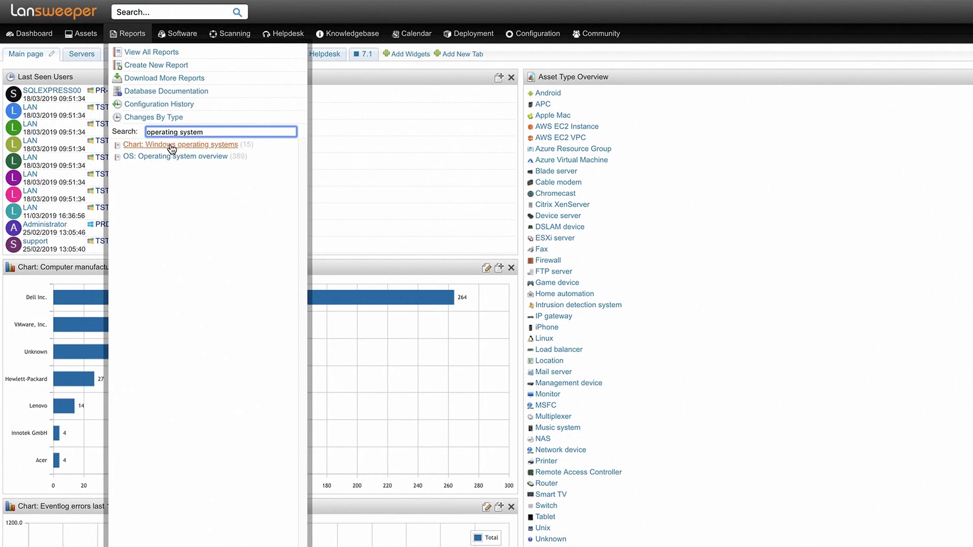
click(170, 145)
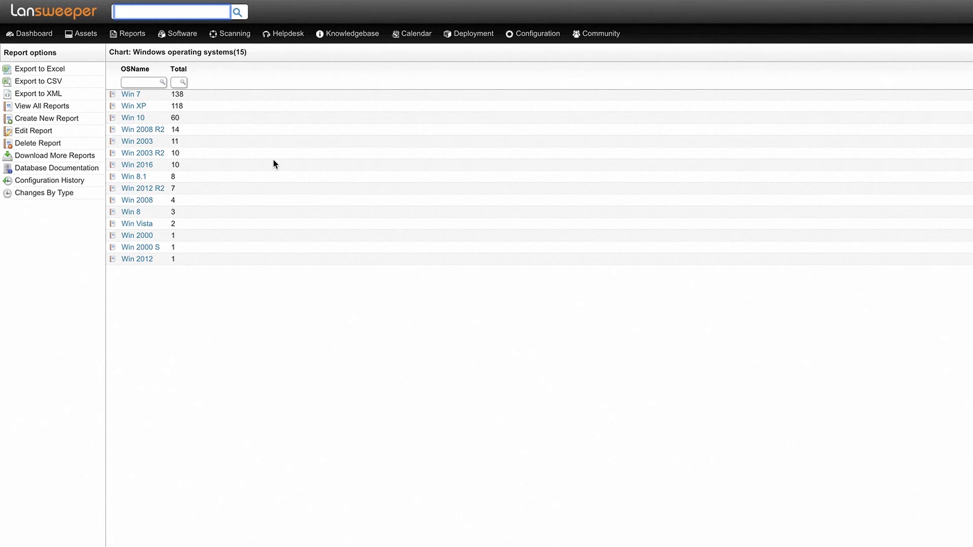
click(130, 212)
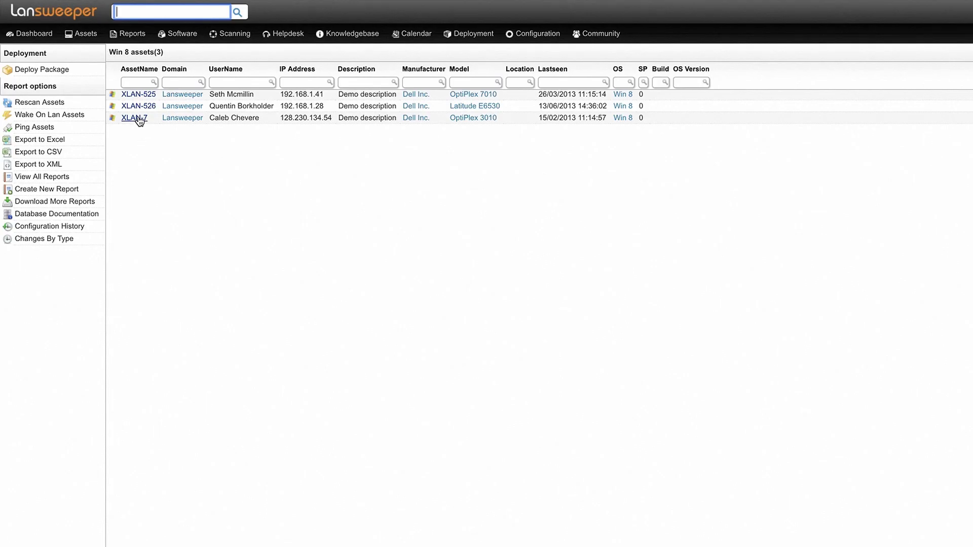
click(138, 120)
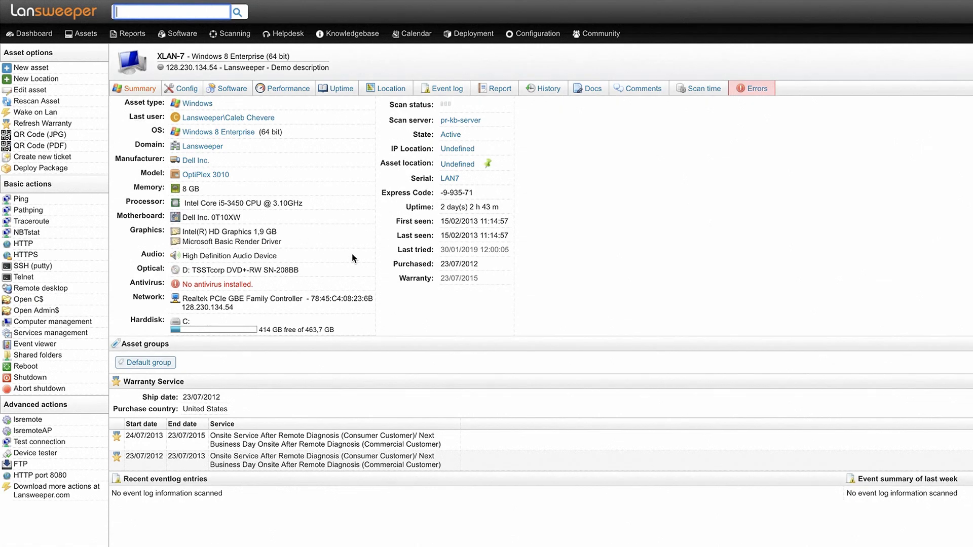
Open the 'Software: Changes in the last 7 days' report and go to TST-W10-ANDY.
mouse_move(130, 34)
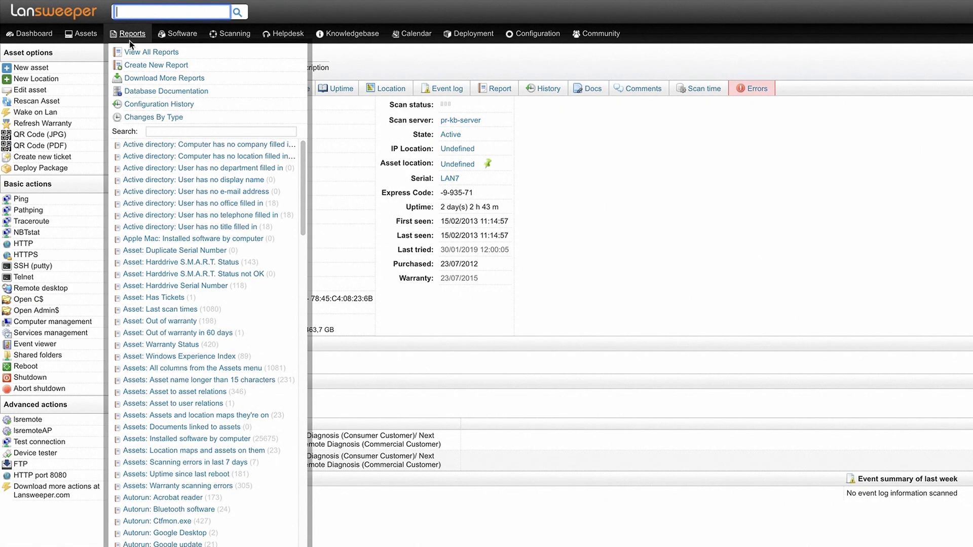
click(174, 131)
text(software)
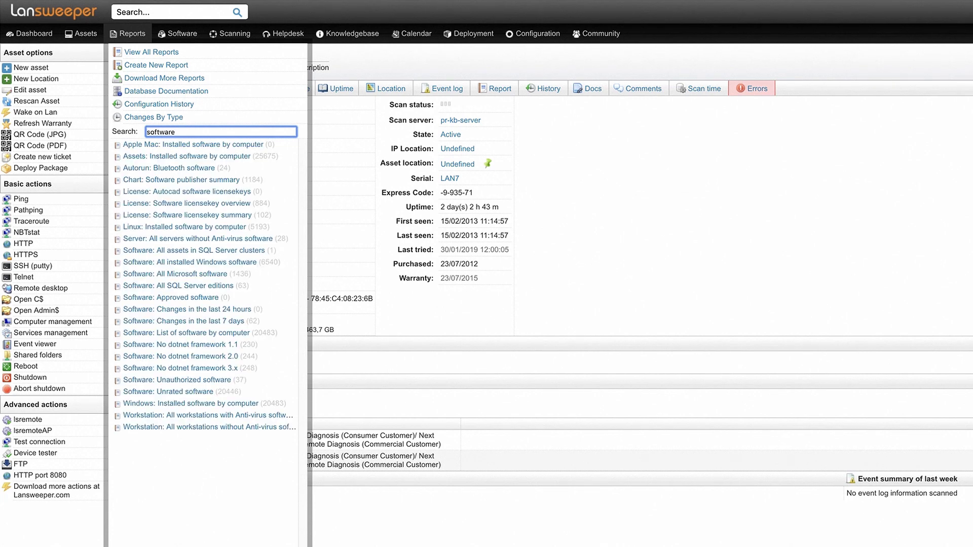
click(235, 325)
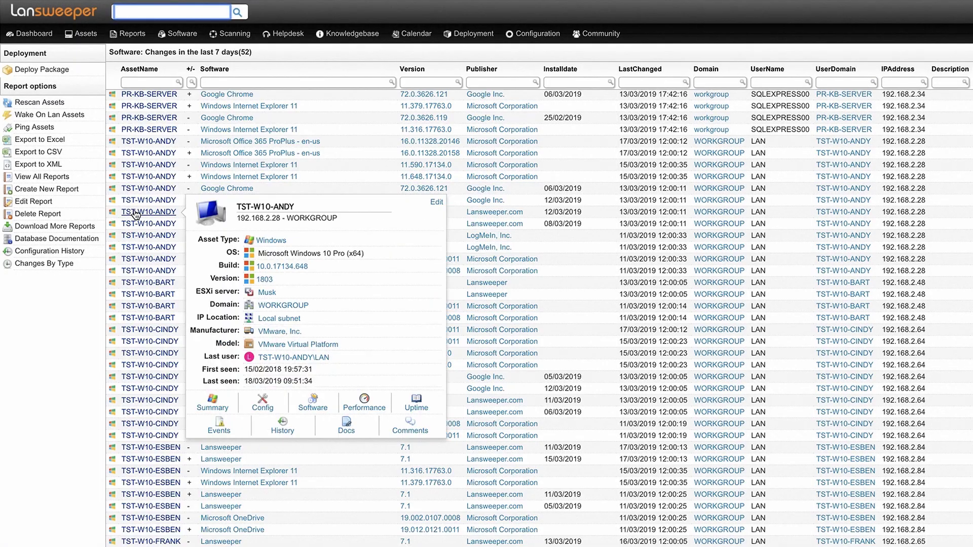
click(136, 216)
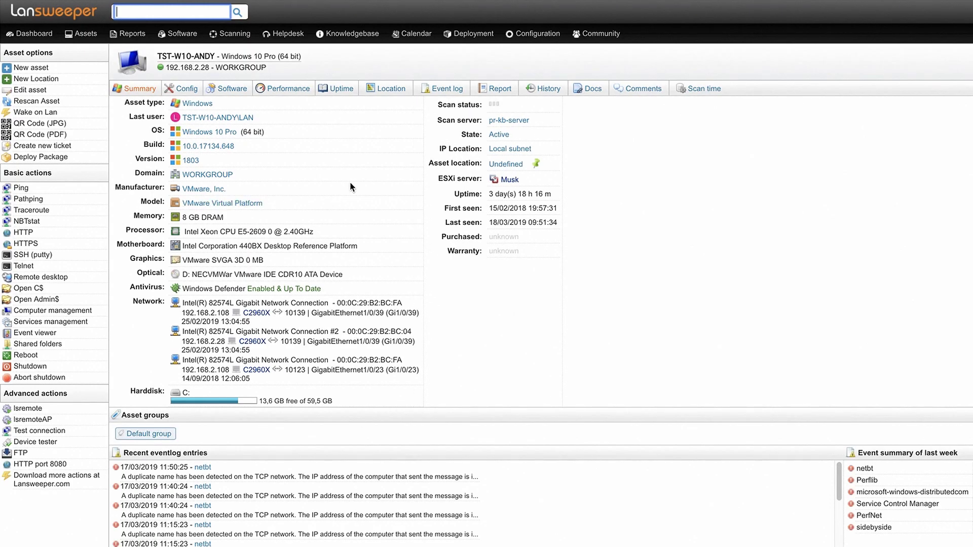
Search the built-in reports for 'user'.
mouse_move(128, 34)
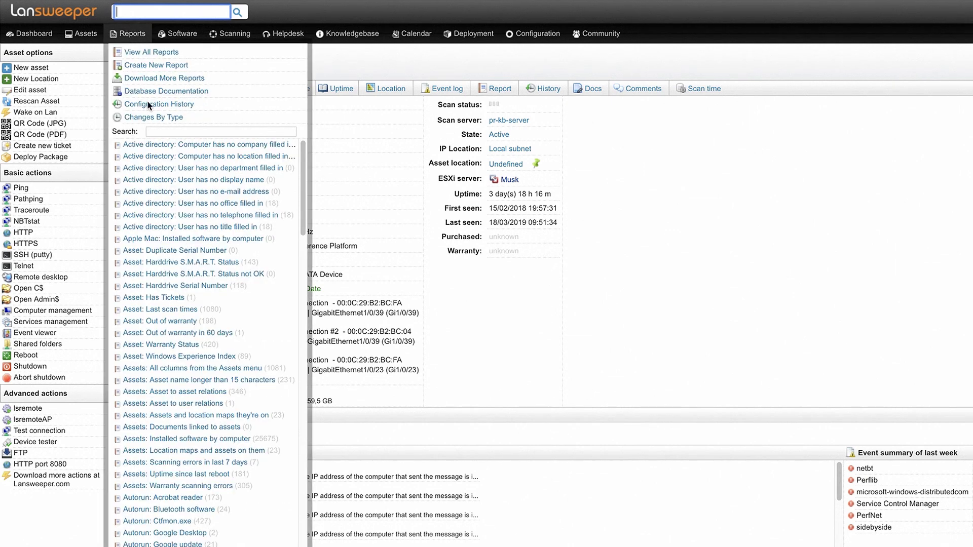
click(161, 131)
text(user)
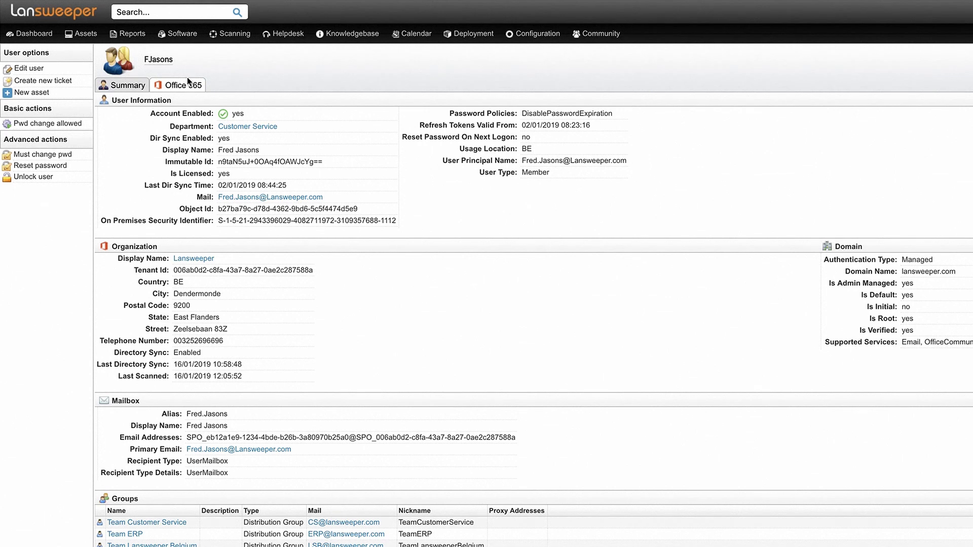
Open the 'Computer: Local administrator account name' report listing 376 computers.
mouse_move(127, 34)
click(165, 131)
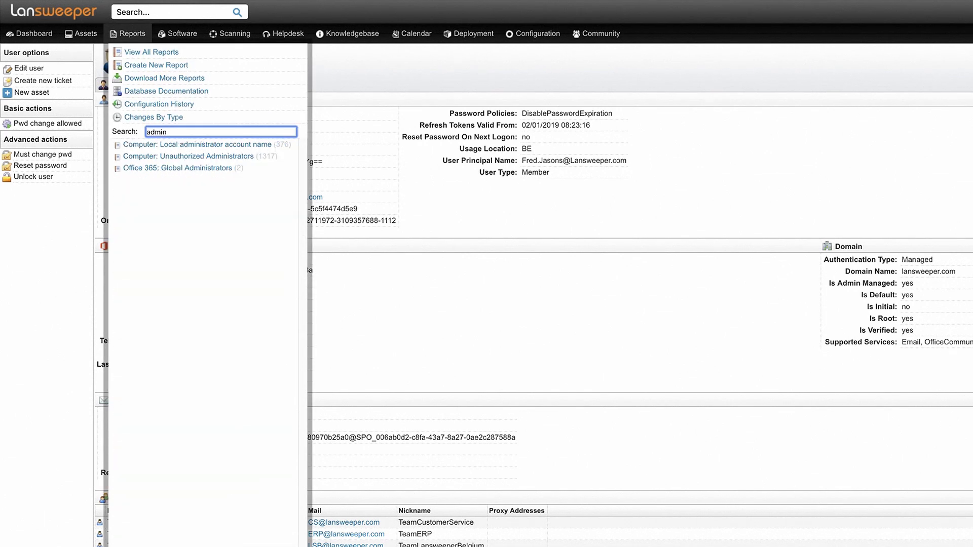
click(196, 145)
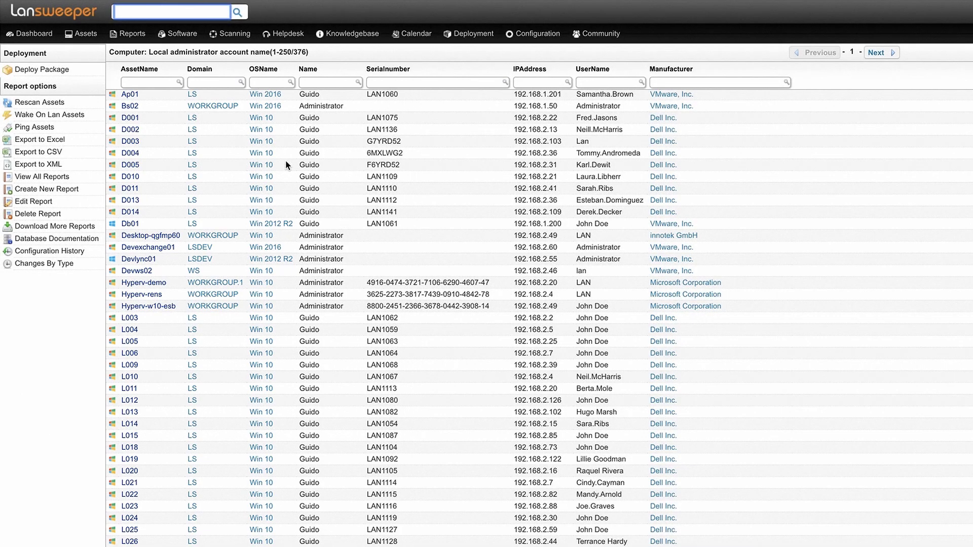
Find and open the 'Asset: Out of warranty' report.
mouse_move(144, 35)
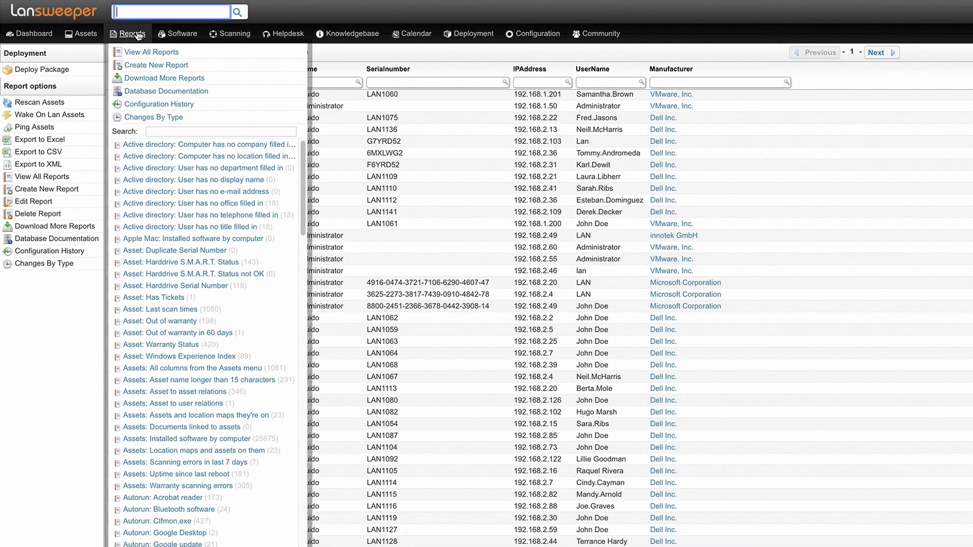
click(165, 131)
text(warranty)
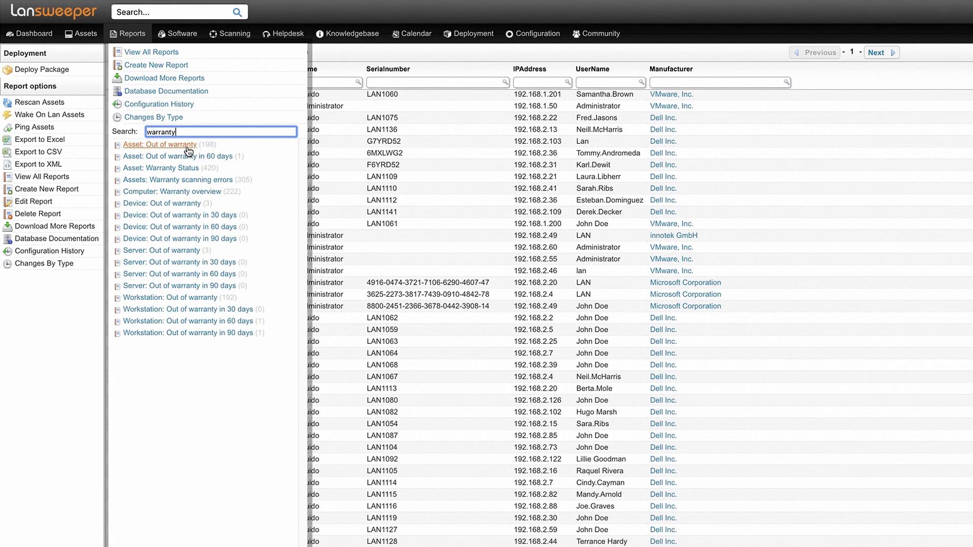
click(187, 147)
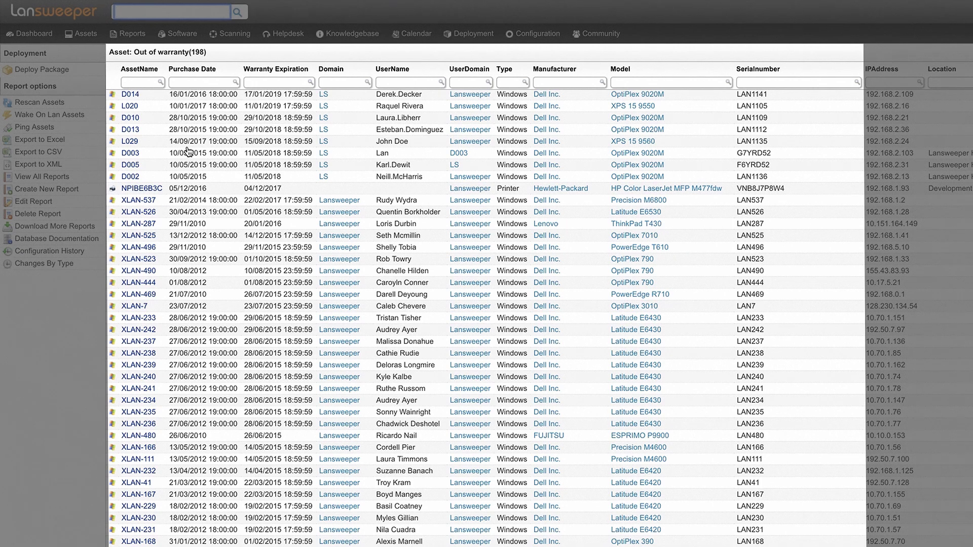
Open the 'Windows: Servers less than 10% free disk space' report via a 'server' search.
mouse_move(131, 33)
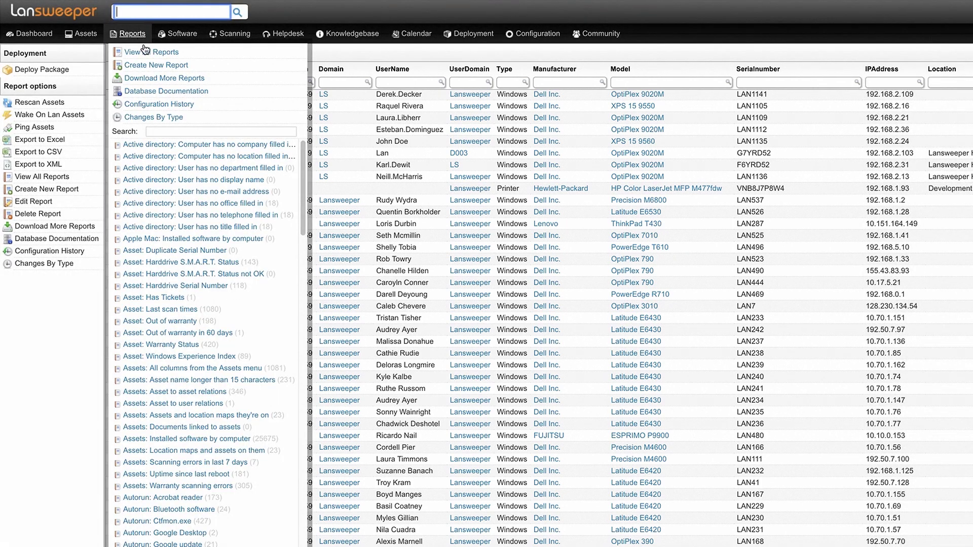
click(172, 131)
text(server)
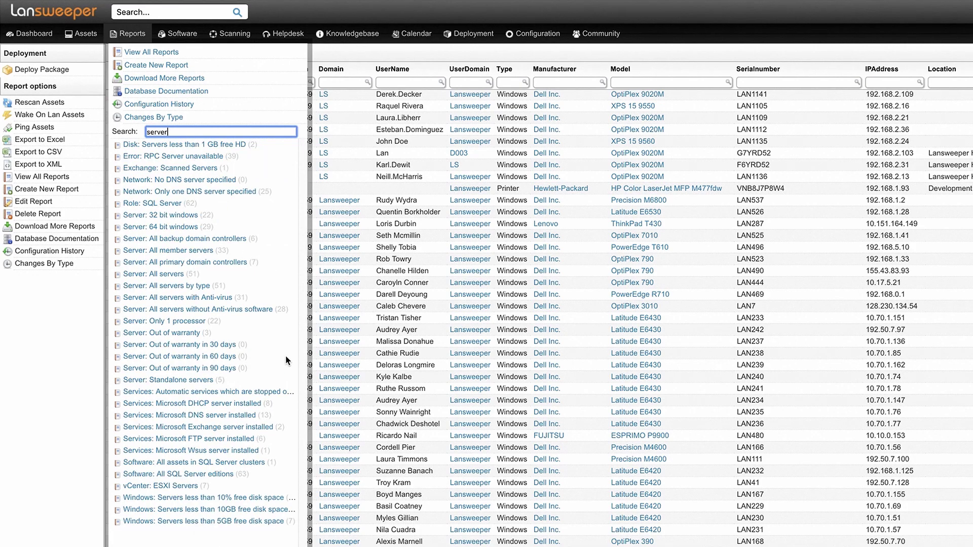
click(268, 499)
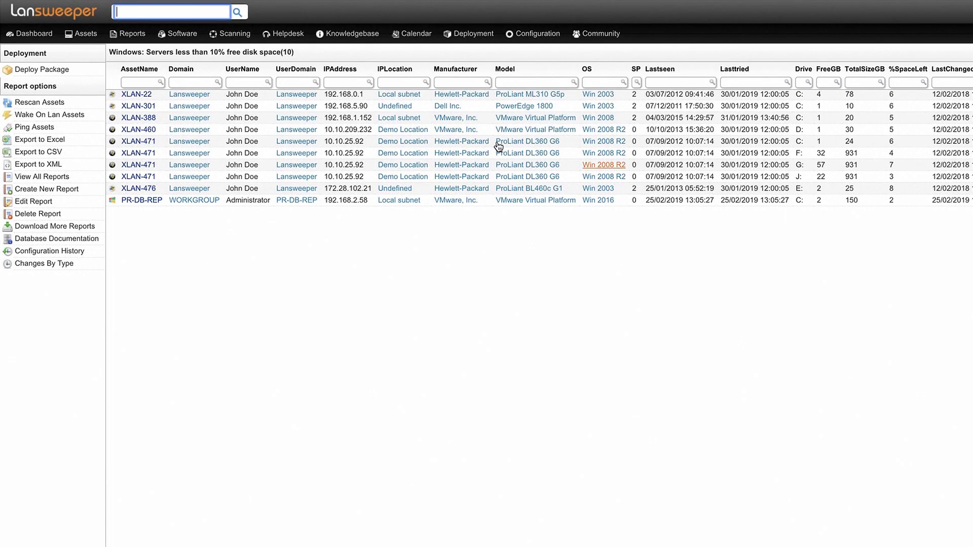
Open the 'Device: Printer Toner level' report and view printer NPIBE6B3C's toner levels.
click(127, 34)
click(170, 131)
text(toner)
click(192, 169)
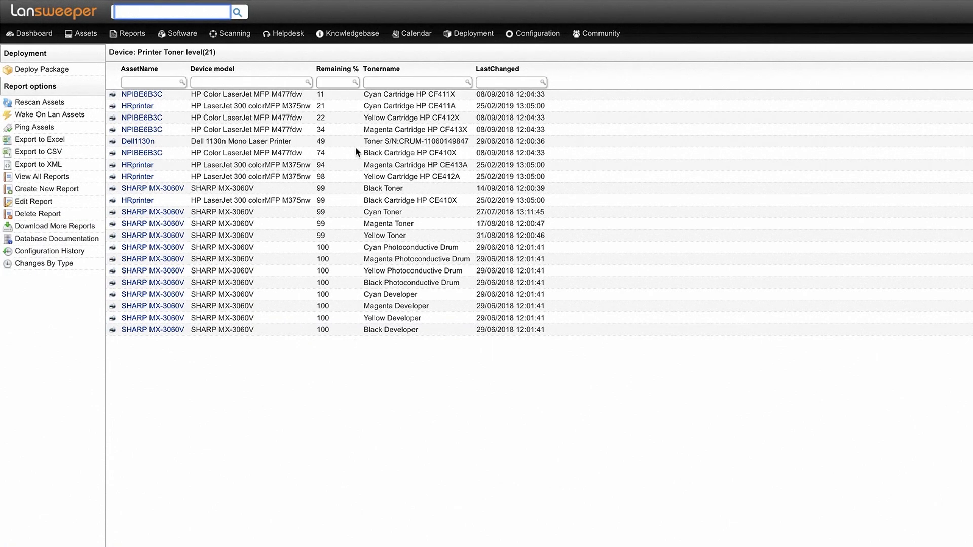
click(158, 96)
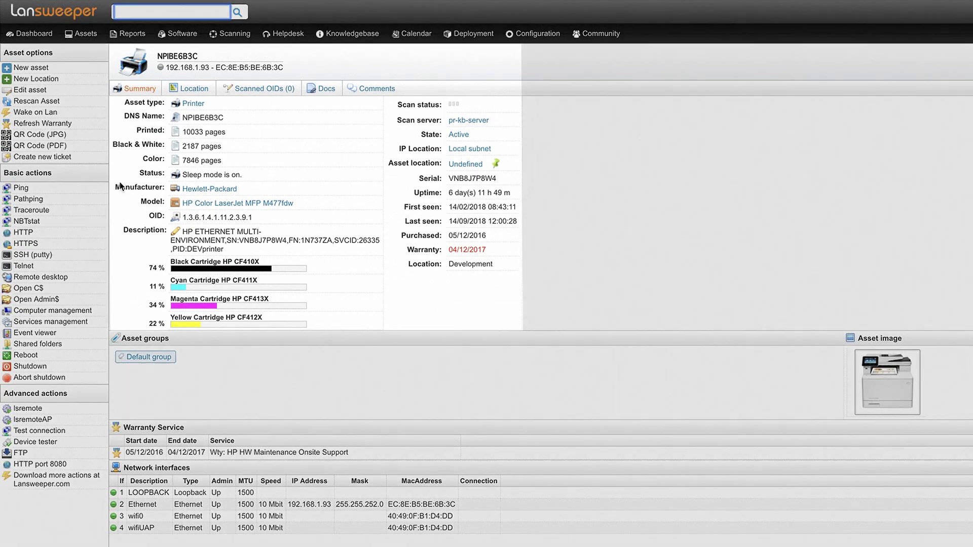